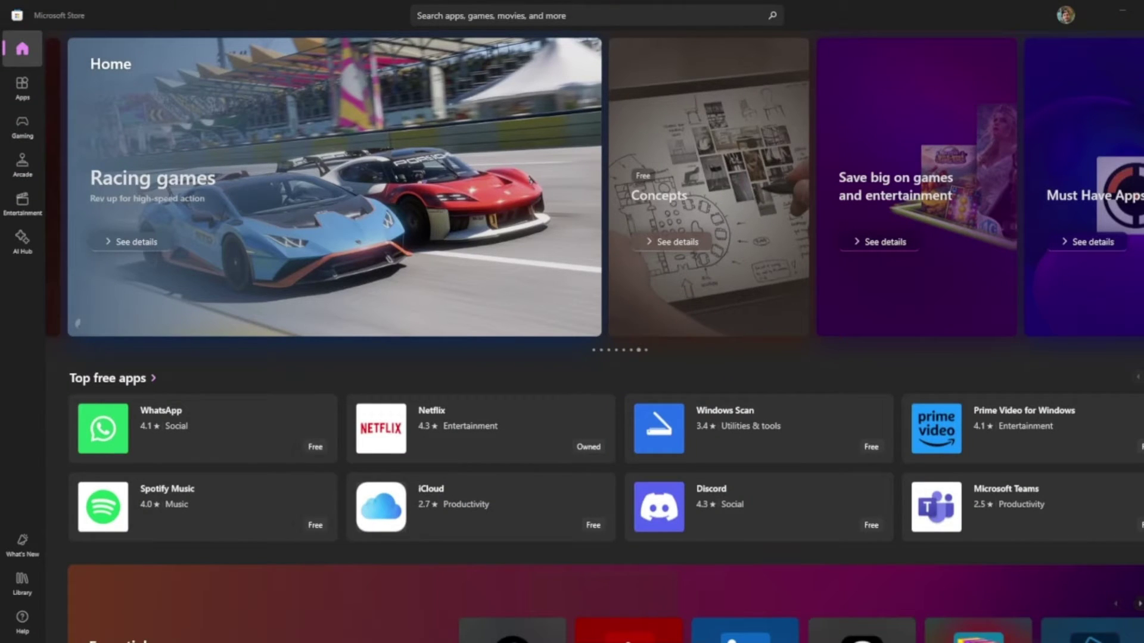
- Search Microsoft Store for 'zoom' and open the Zoom Workplace product page
left_click(611, 7)
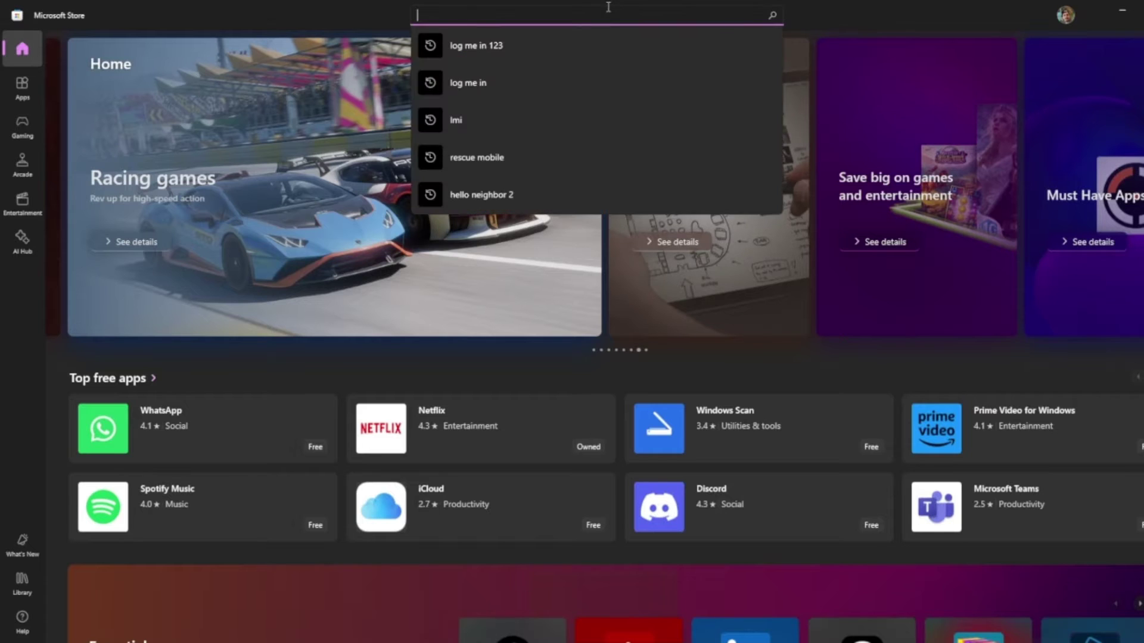
type("zoom")
key("Return")
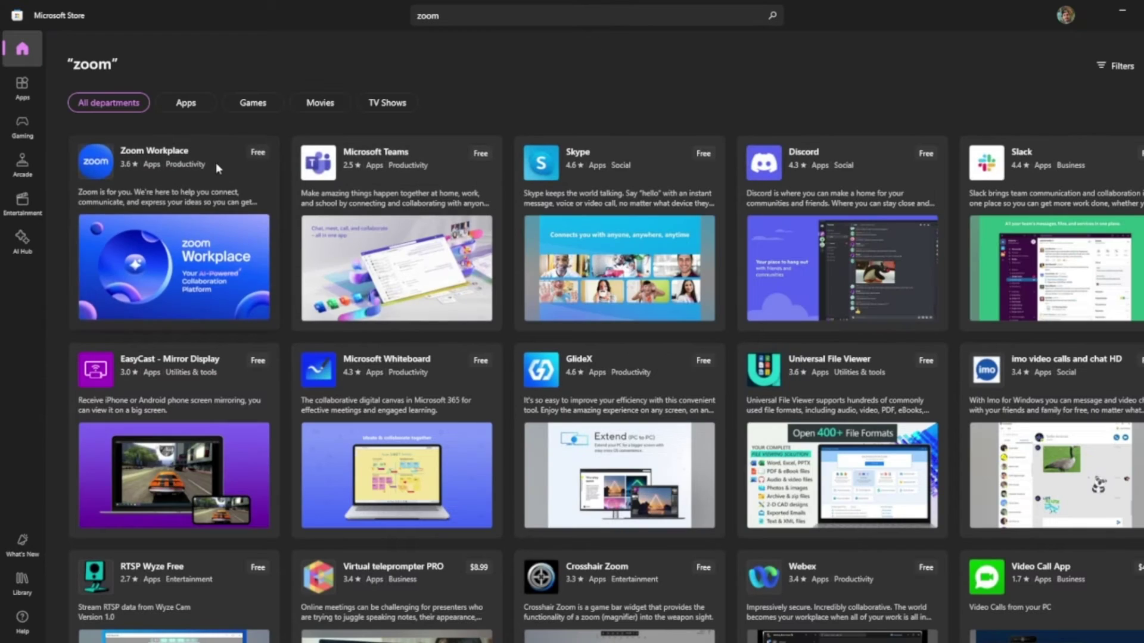
left_click(215, 167)
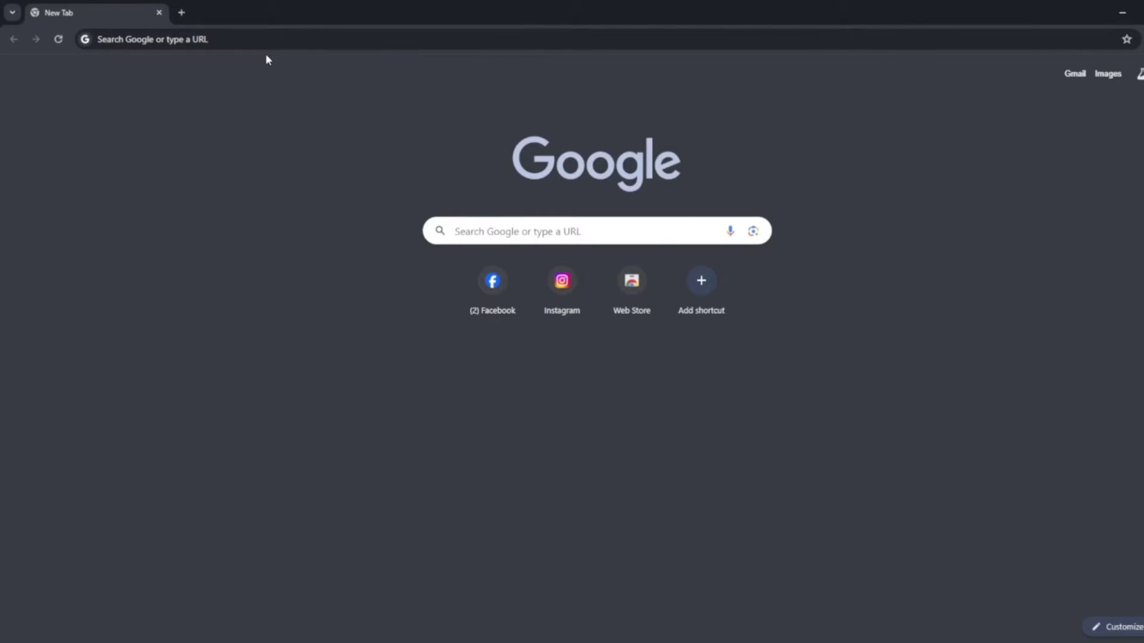
left_click(330, 48)
type("https")
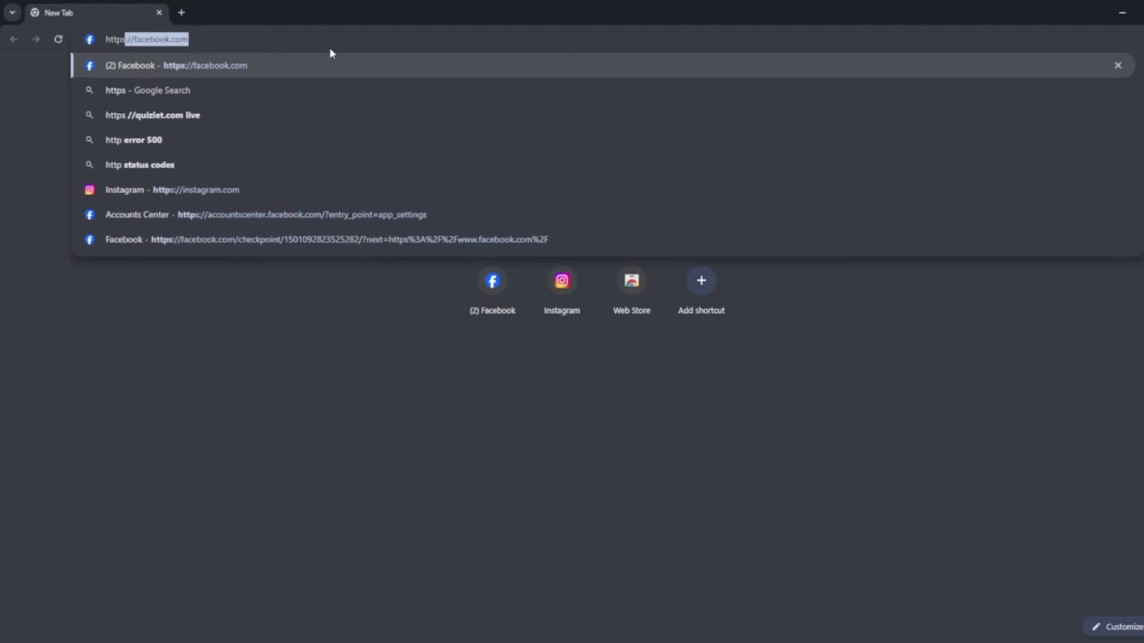
type(":/")
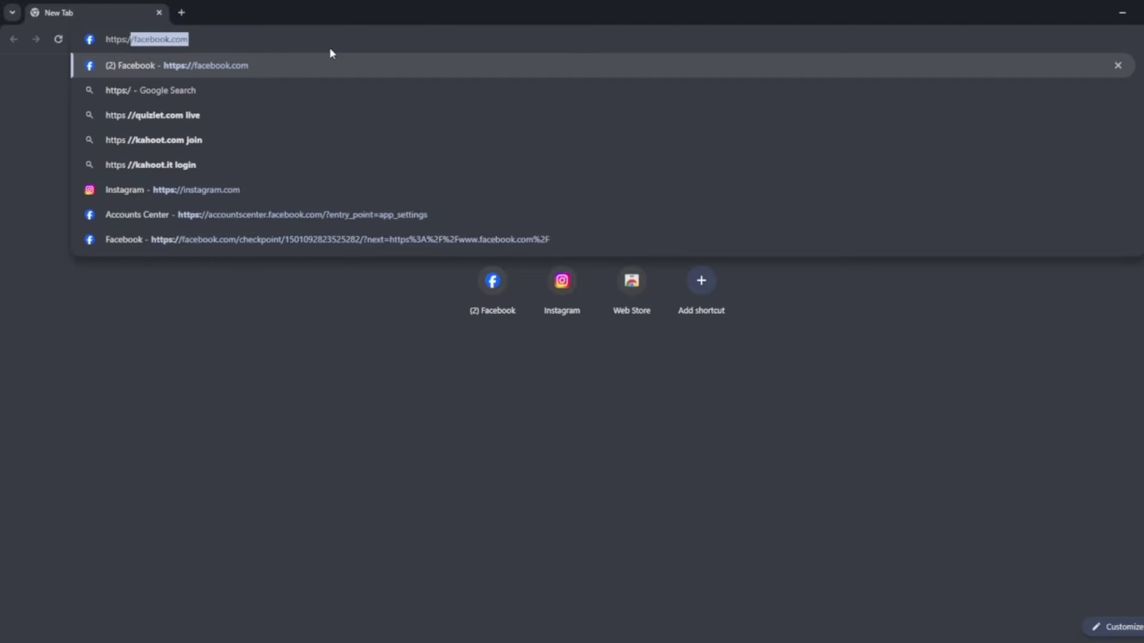
type("/z")
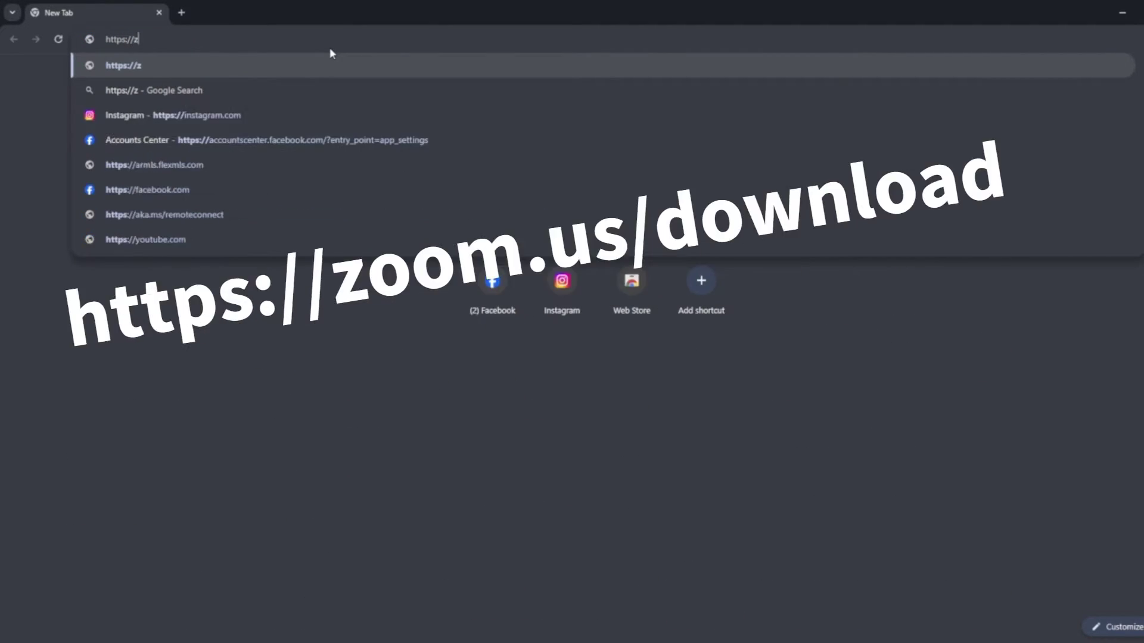
type("oom.us")
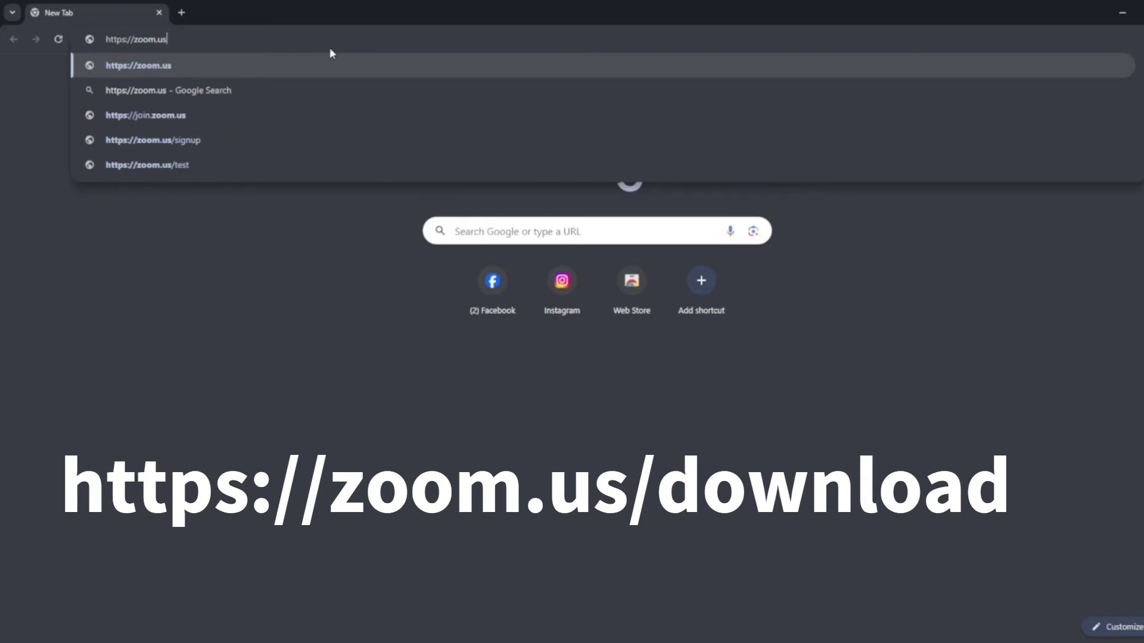
type("/download")
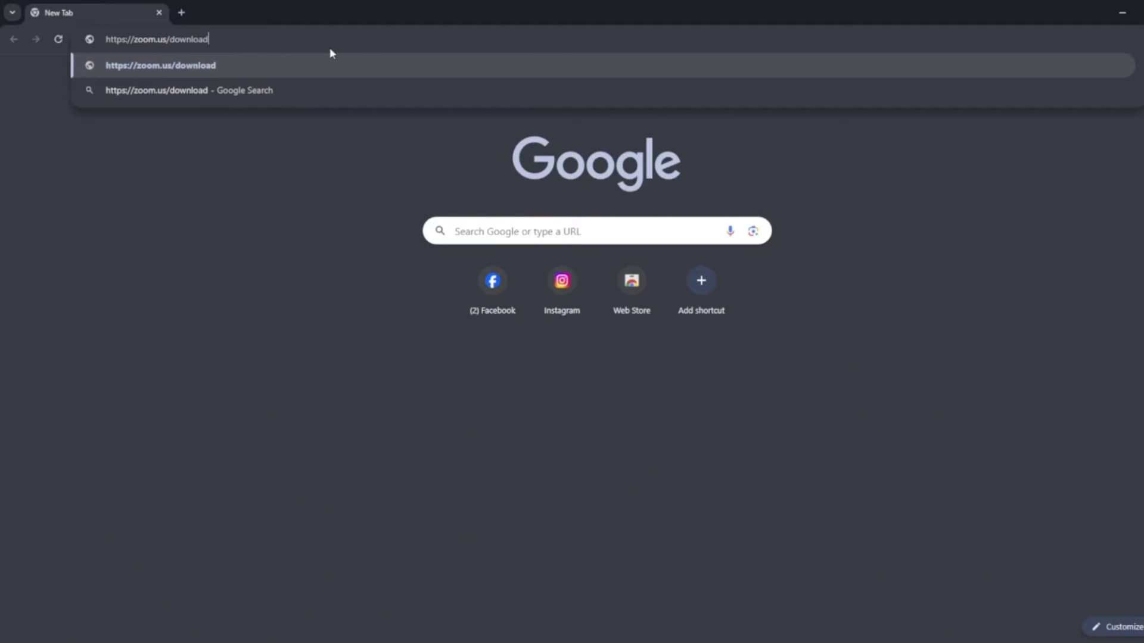
key("Return")
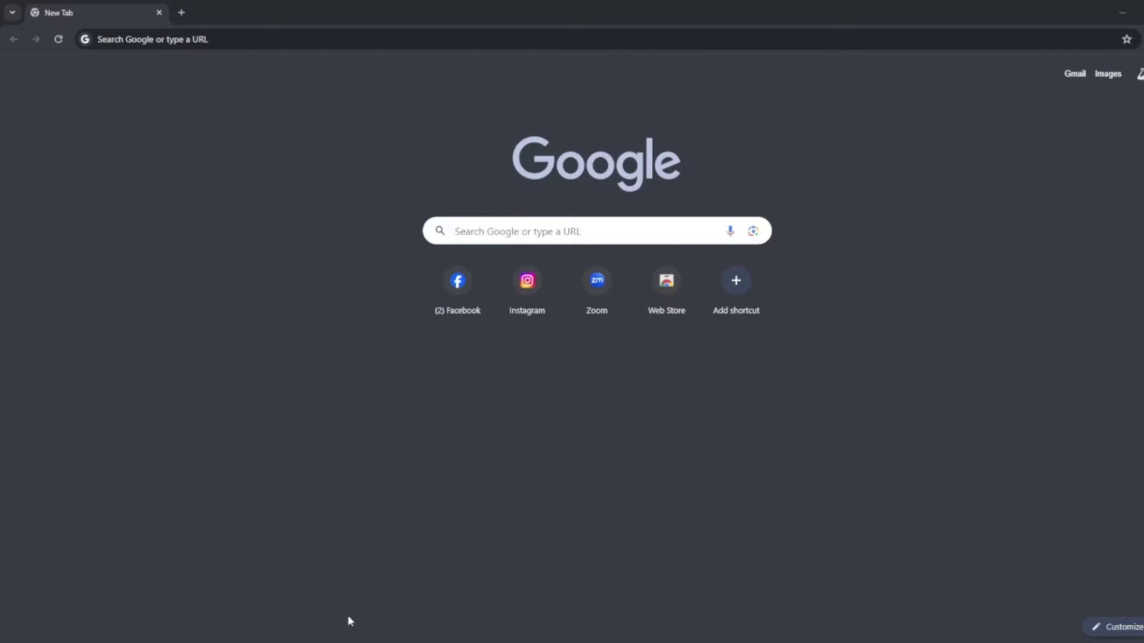
- Google 'zoom download' and open the 'Download Center for Zoom Apps and Plugins' result
left_click(578, 239)
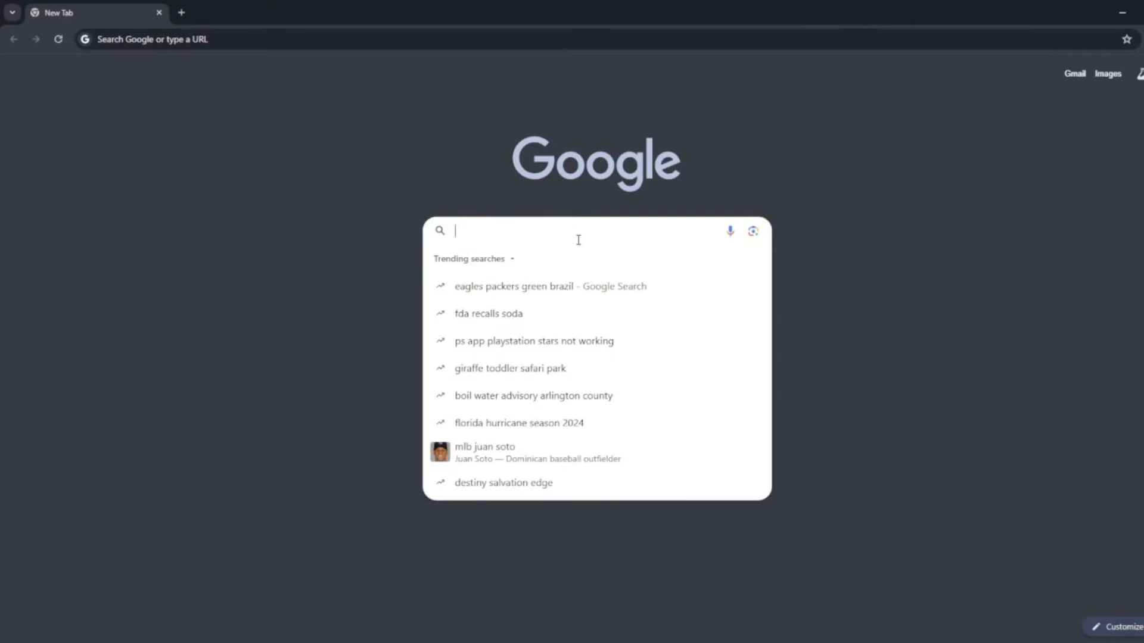
type("zoom download")
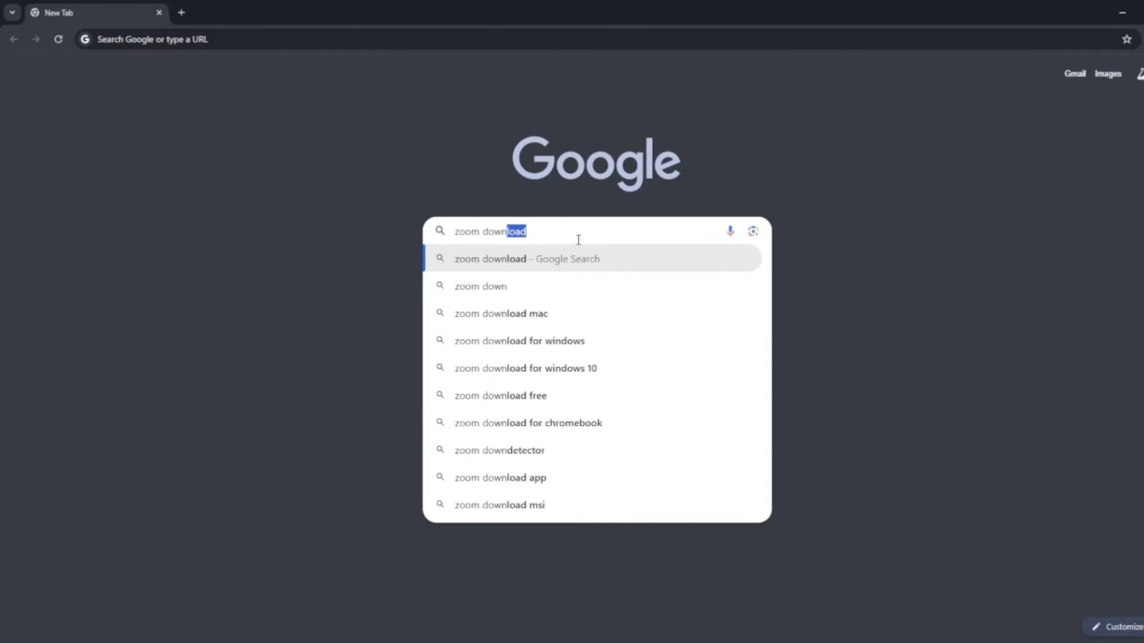
key("Return")
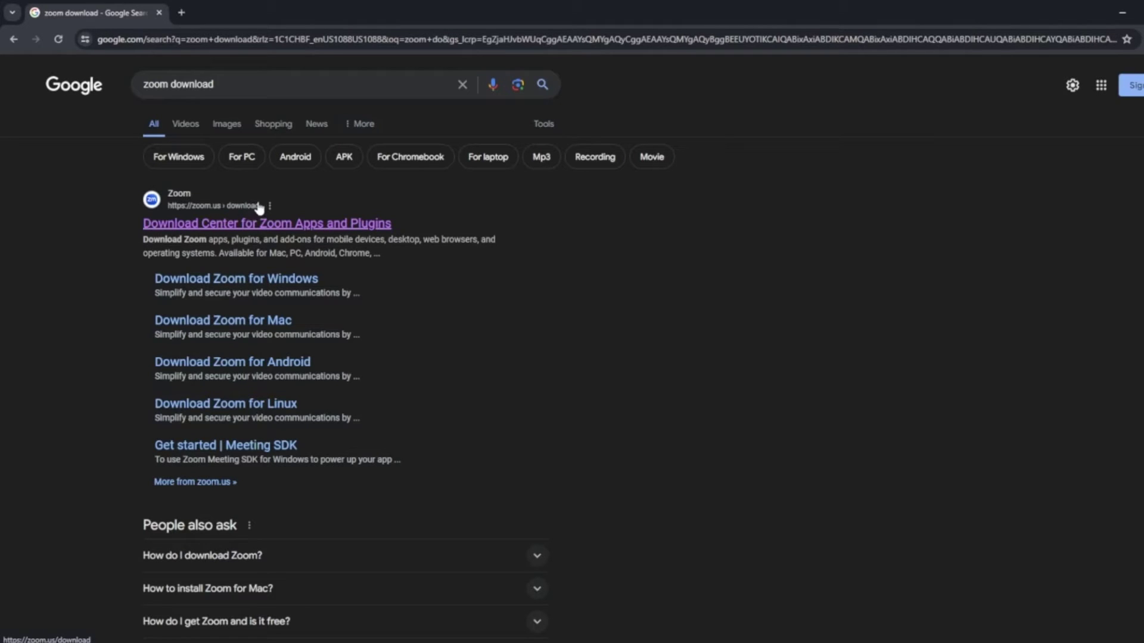
left_click(206, 234)
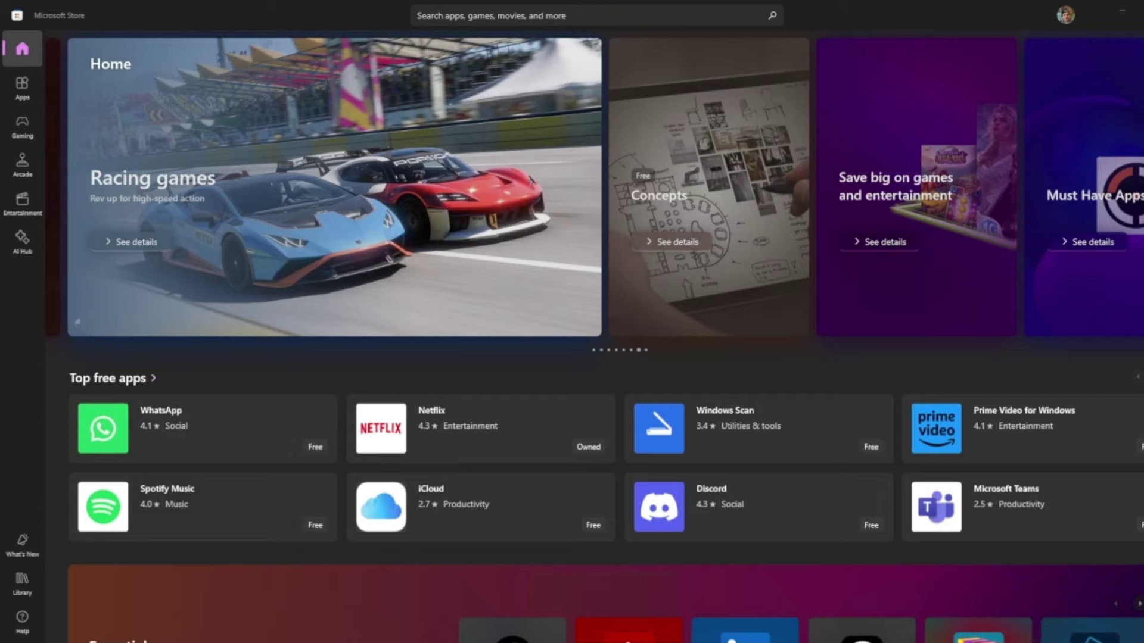
- Search the Store for 'zoo' and open the Zoom Workplace result card
left_click(609, 7)
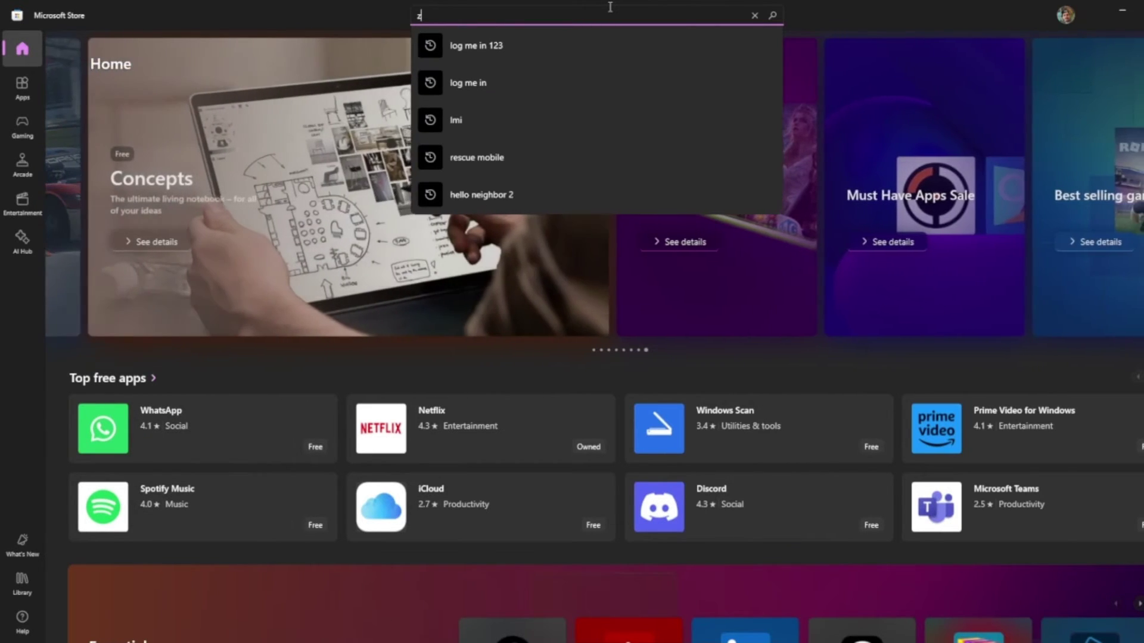
type("zoom")
key("Return")
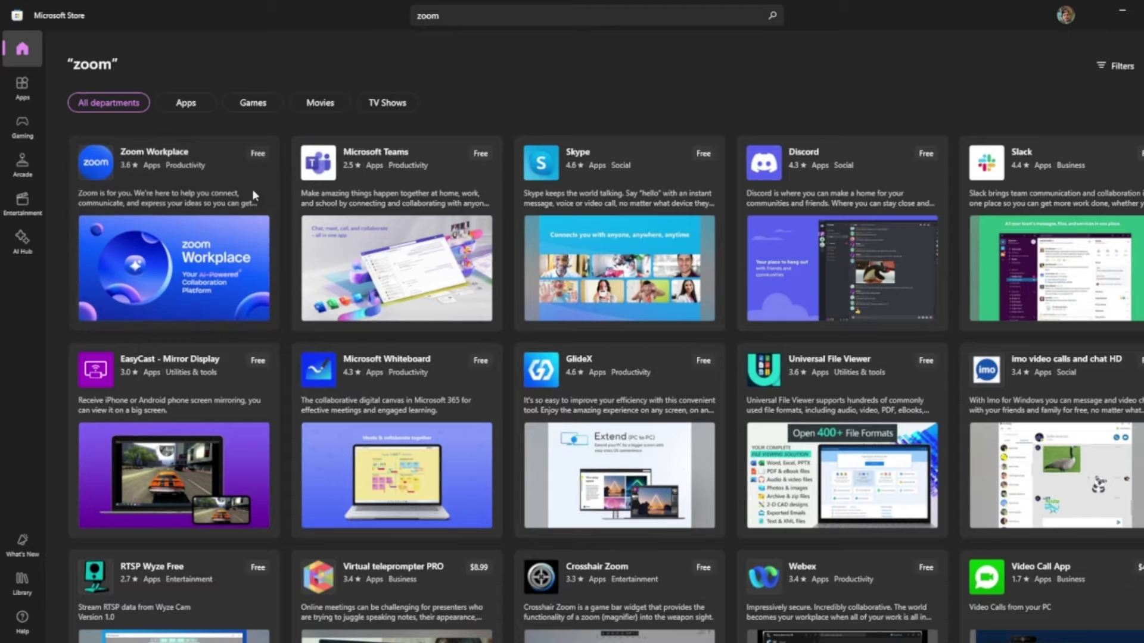
left_click(214, 165)
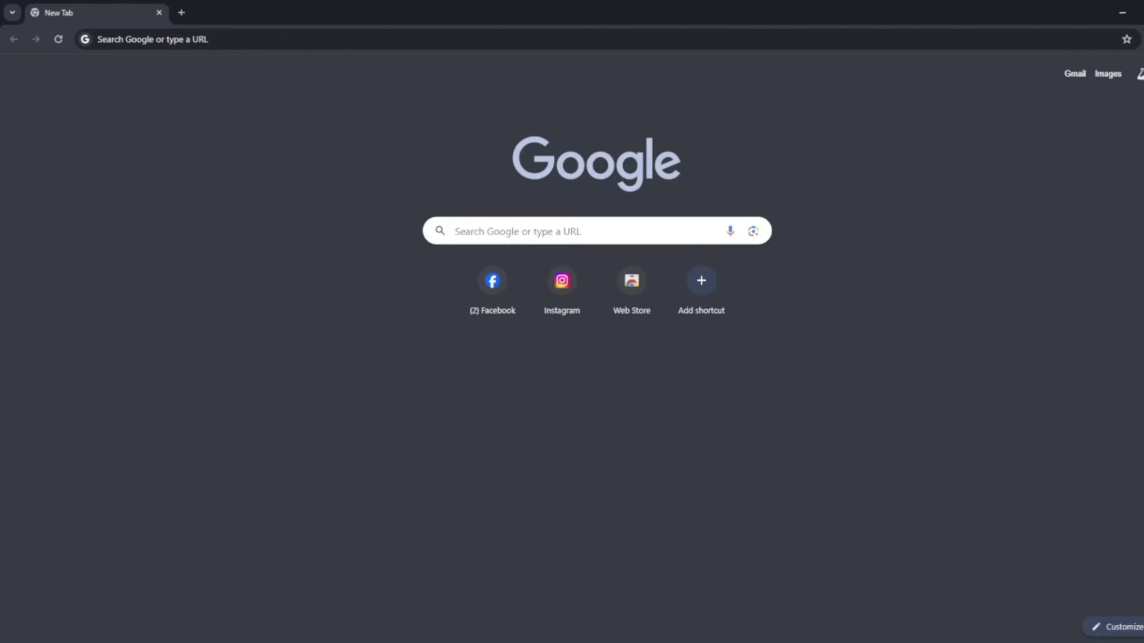
- Load zoom.us/download, dismiss the cookie notice and download the 64-bit Zoom Workplace installer
left_click(330, 48)
type("http")
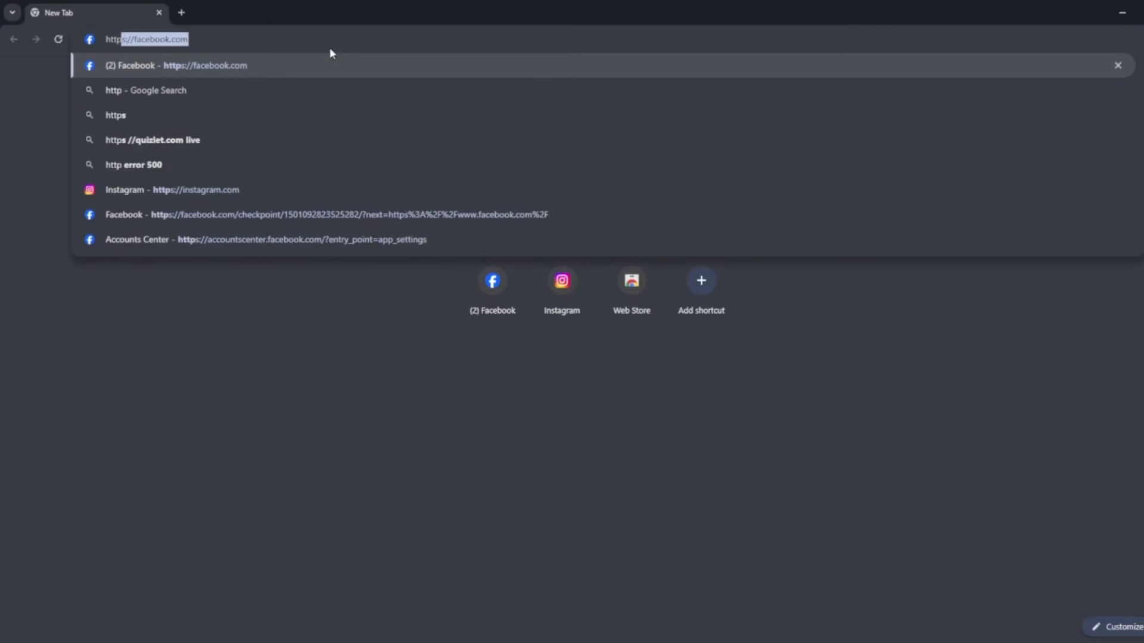
type("s://zoom")
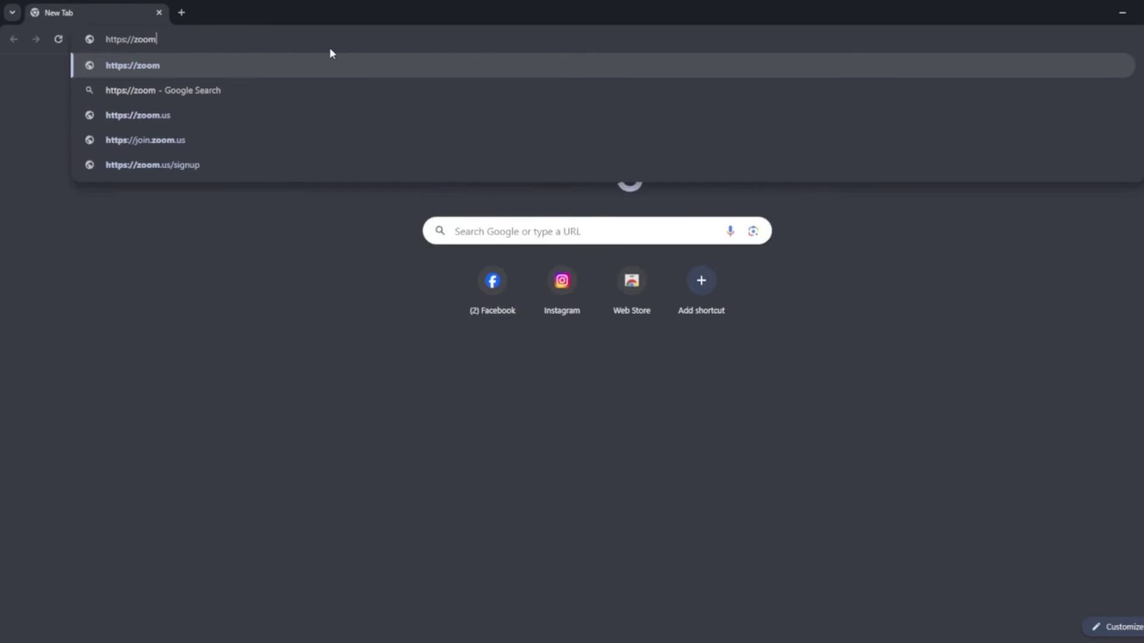
type(".us/download")
key("Return")
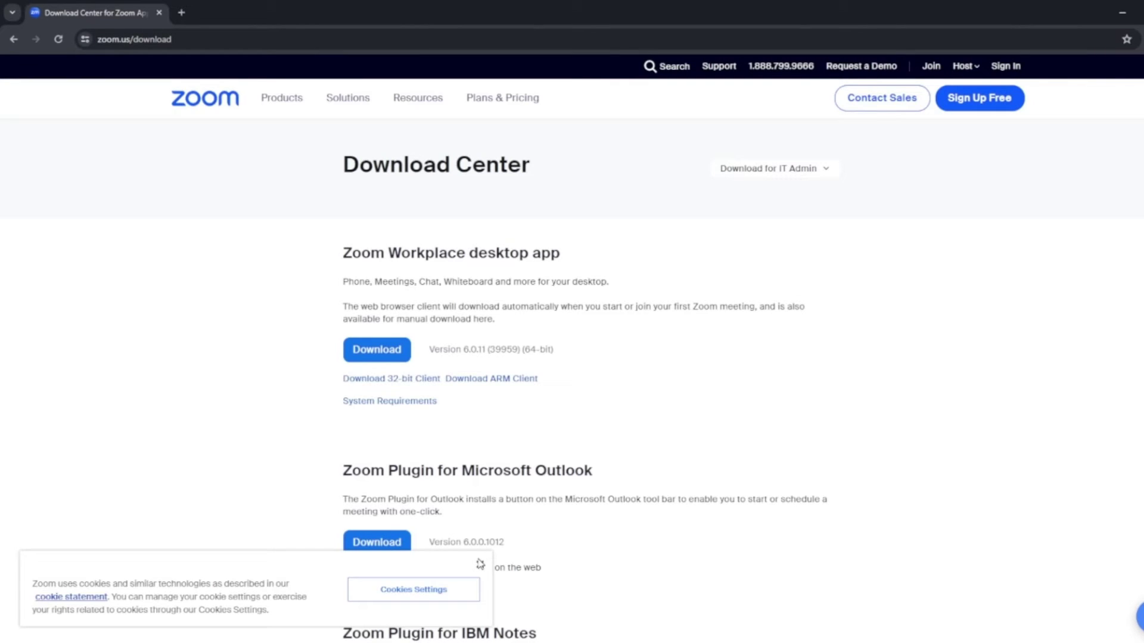
left_click(480, 565)
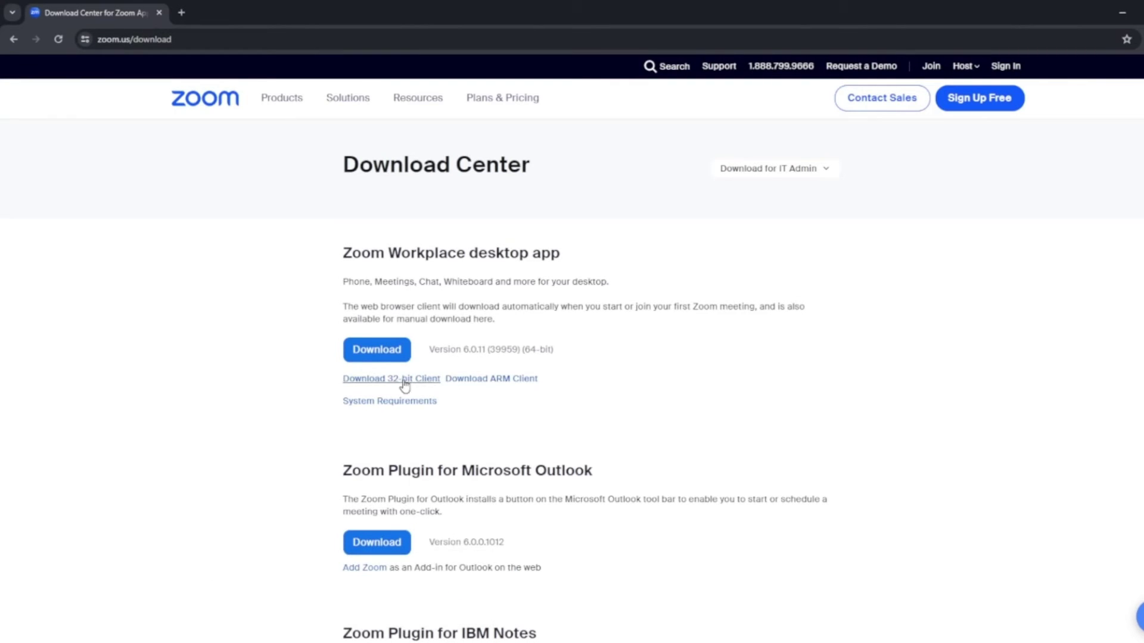
left_click(387, 359)
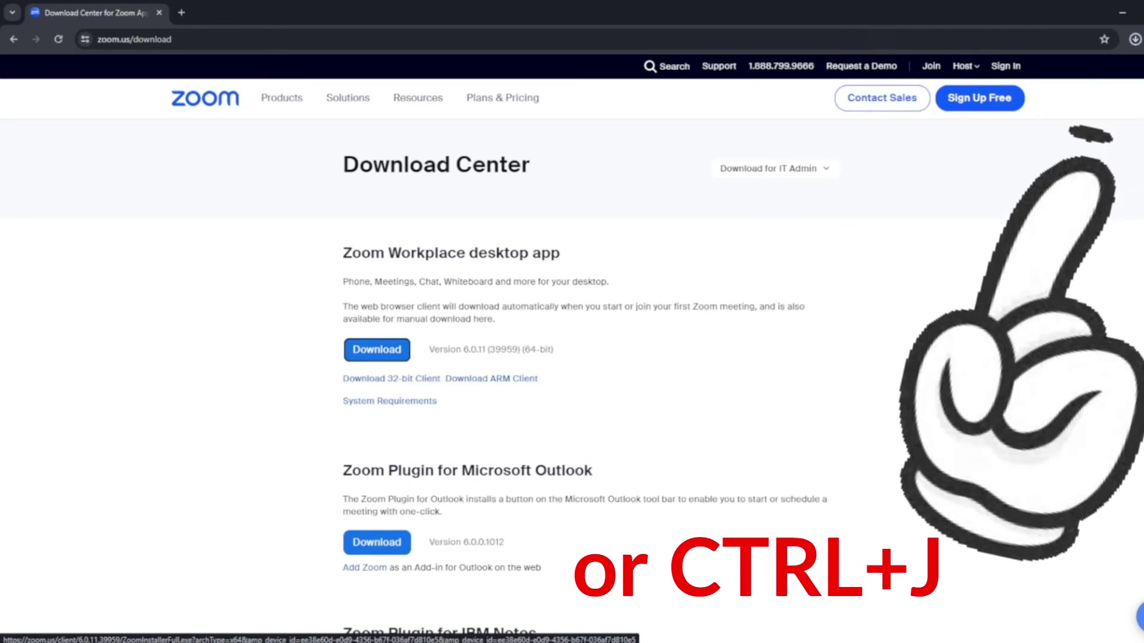
- Run ZoomInstallerFull (1).exe from Chrome's Downloads list
left_click(1135, 39)
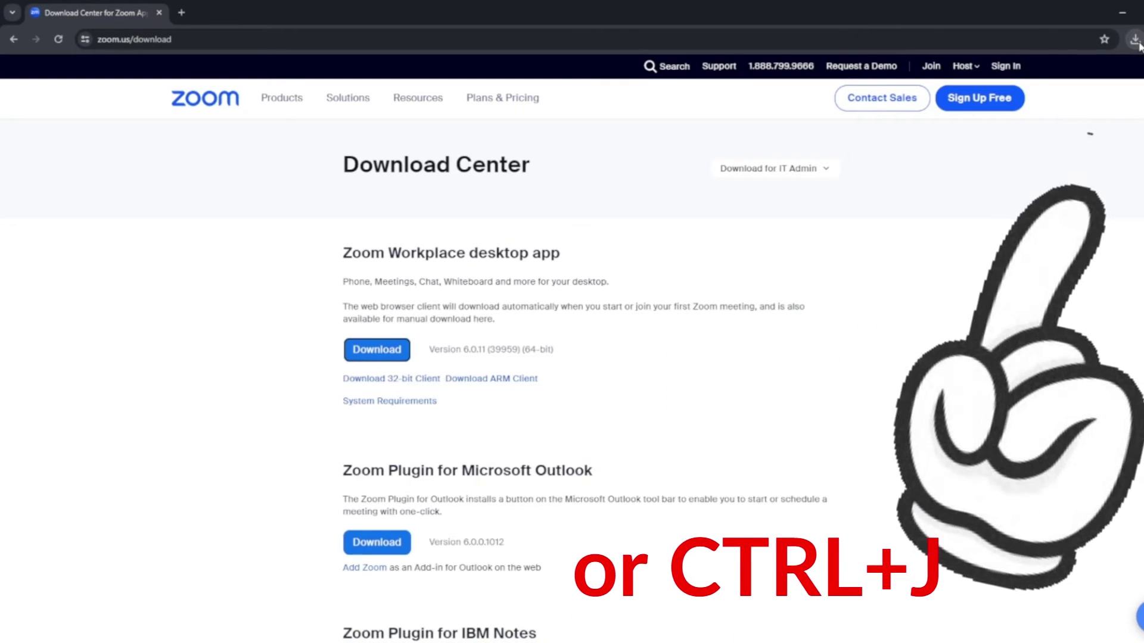
key("alt+f")
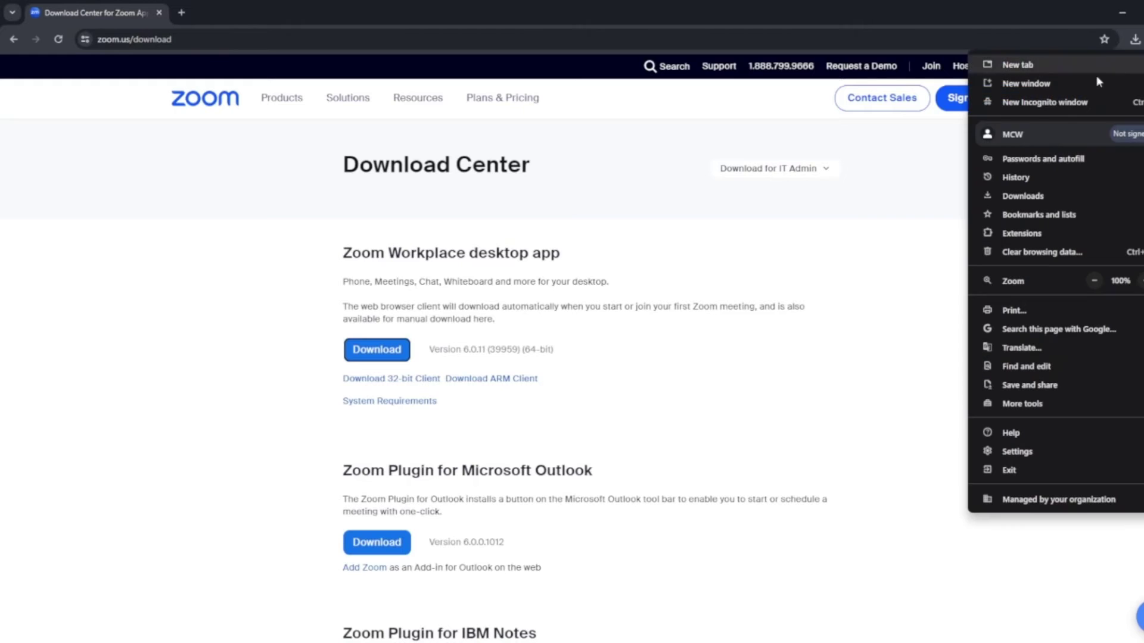
left_click(1029, 199)
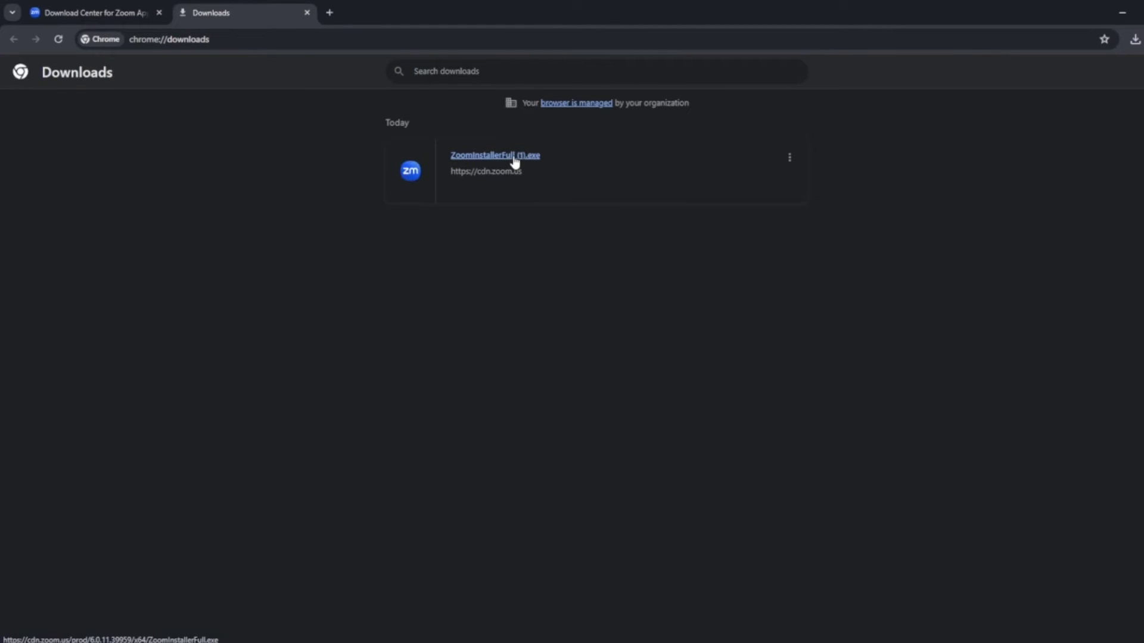
left_click(515, 156)
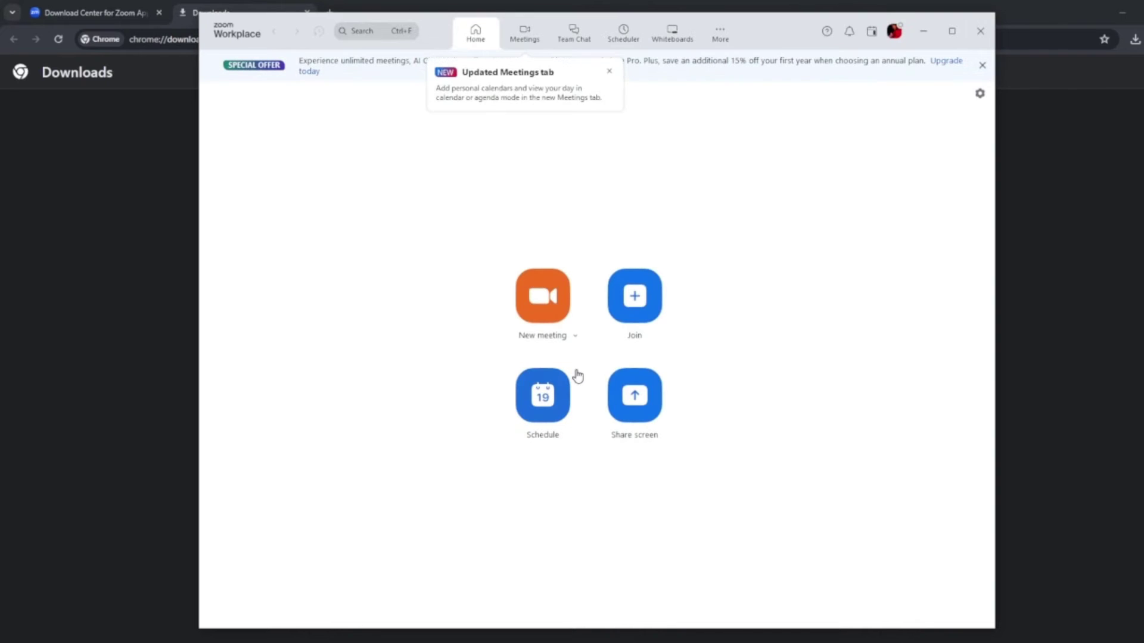
- Dismiss the 'Updated Meetings tab' tip and the Special Offer banner
left_click(608, 72)
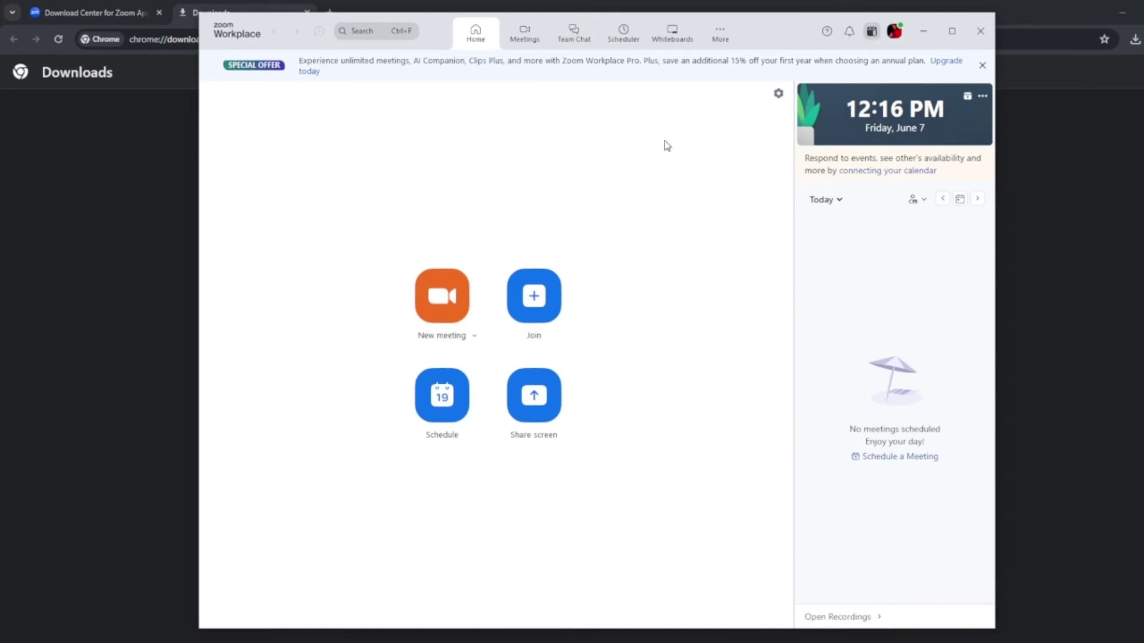
left_click(982, 66)
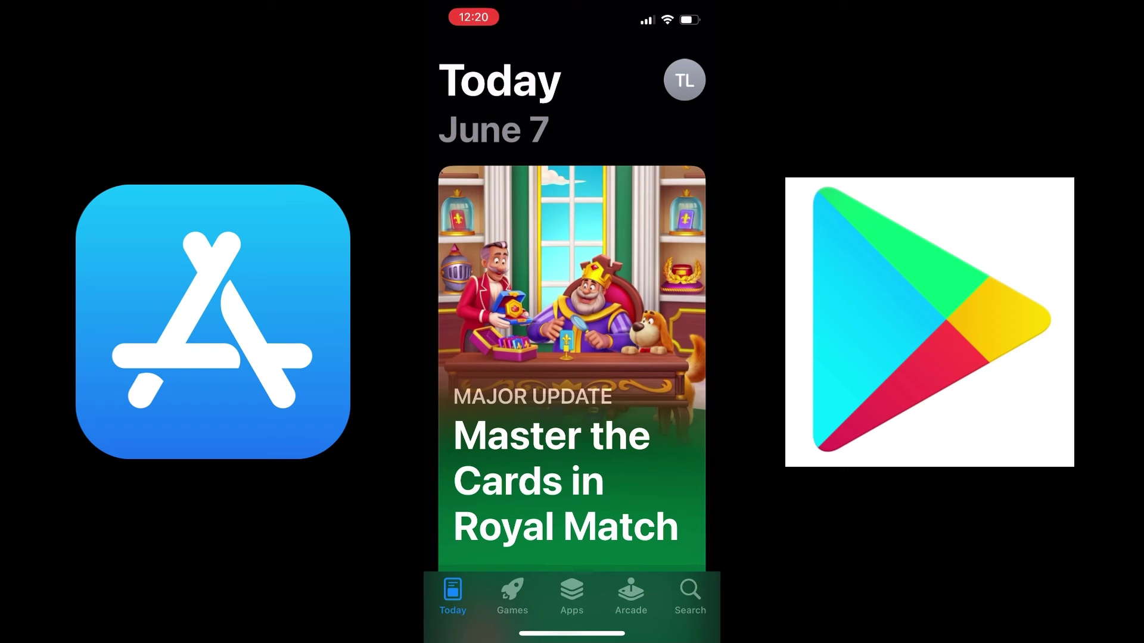
- Search the App Store for 'zoom' from the Search tab
scroll(571, 297, "down", 2)
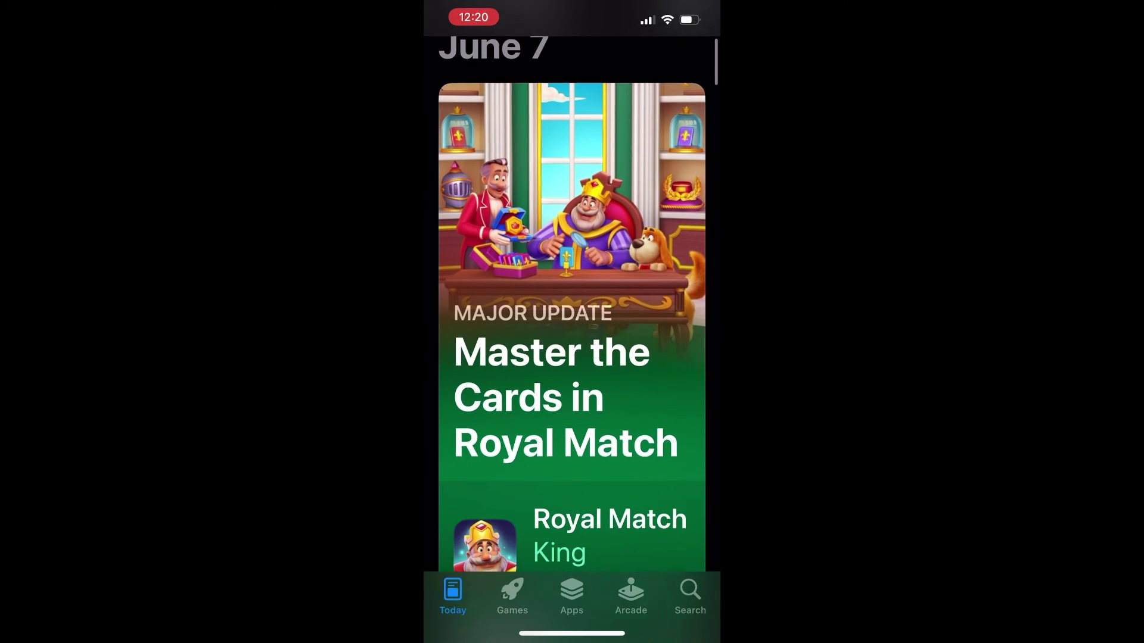
scroll(572, 297, "up", 2)
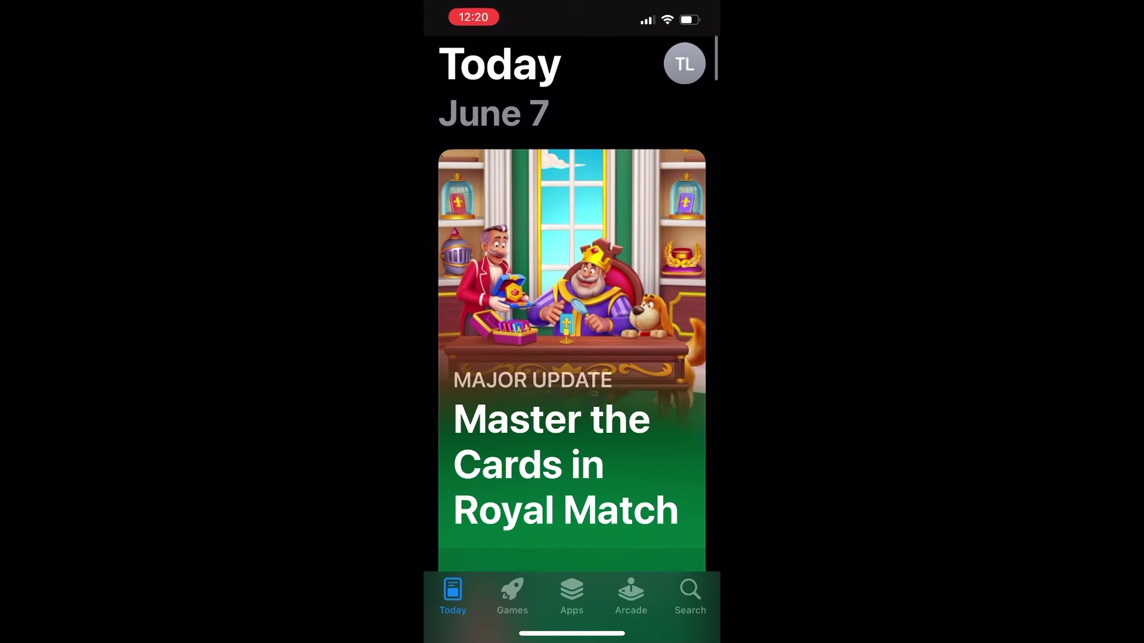
left_click(690, 595)
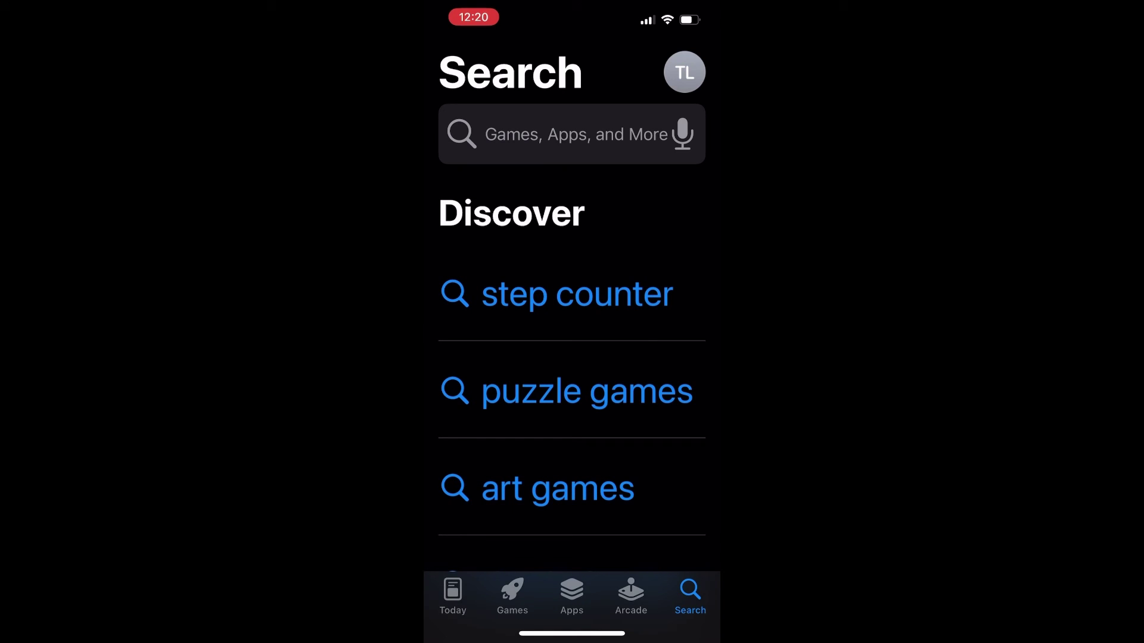
left_click(572, 134)
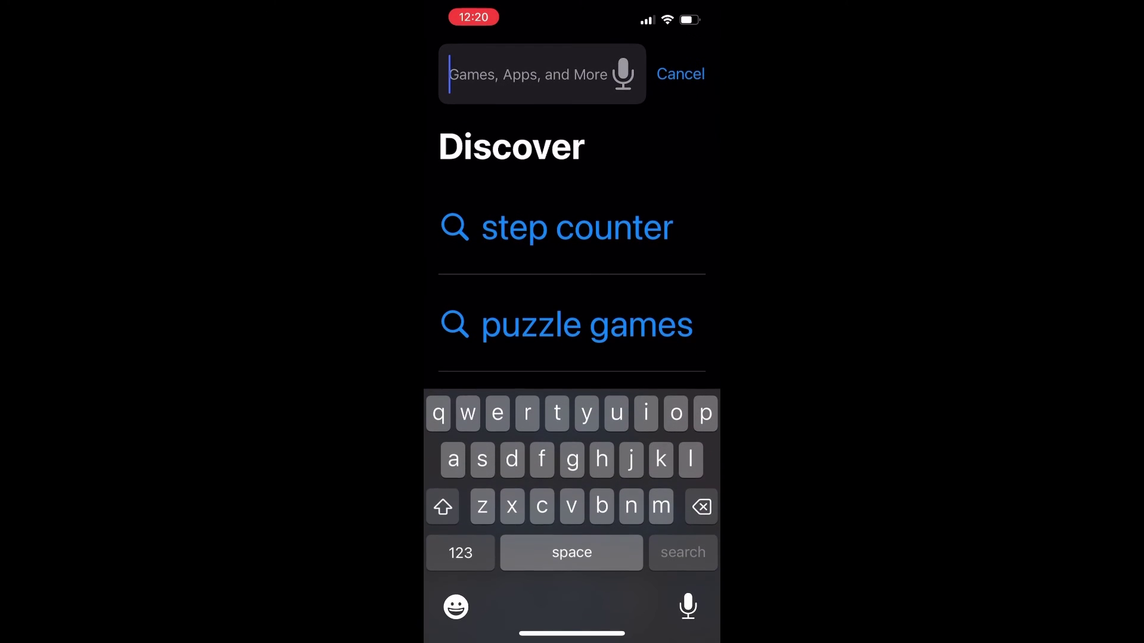
type("zoom")
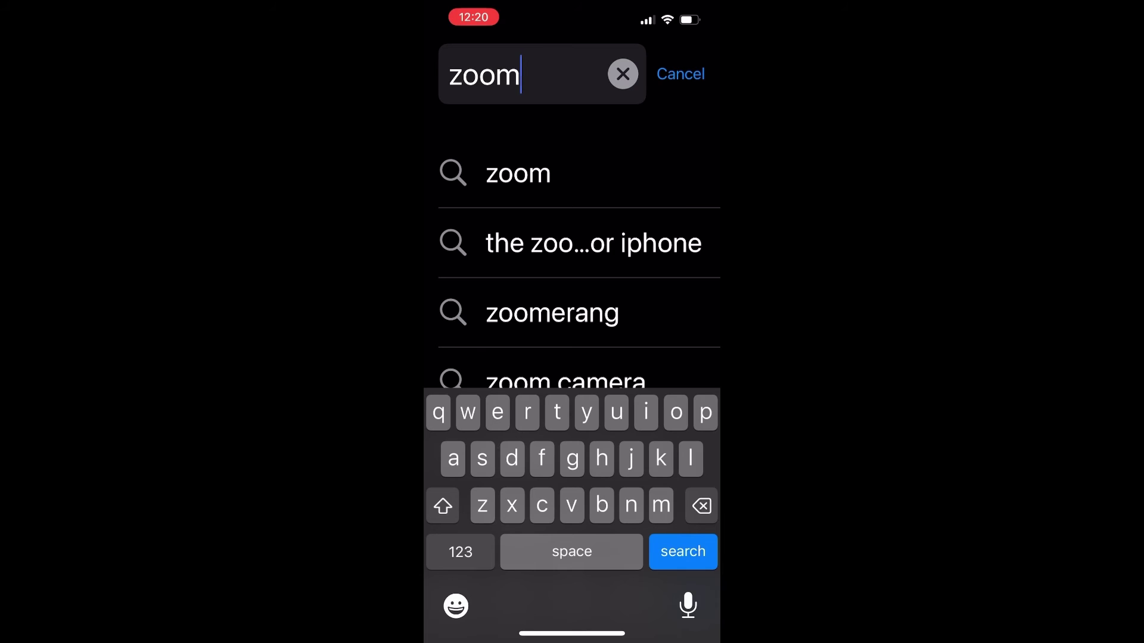
key("Return")
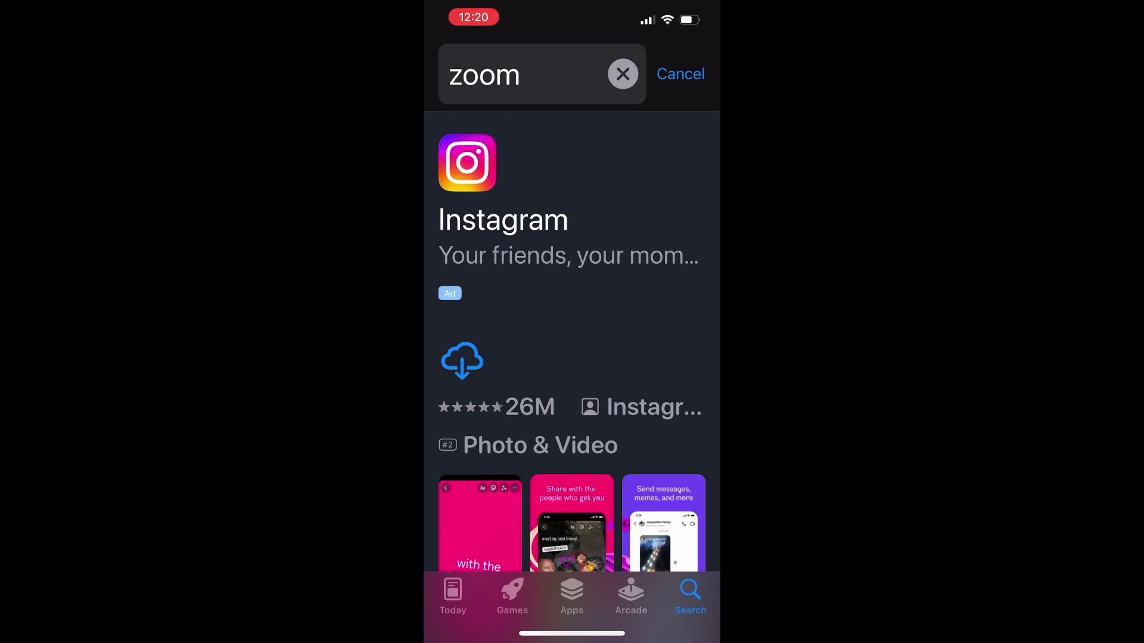
- Find Zoom Workplace in the results and open the installed app
scroll(571, 357, "down", 2)
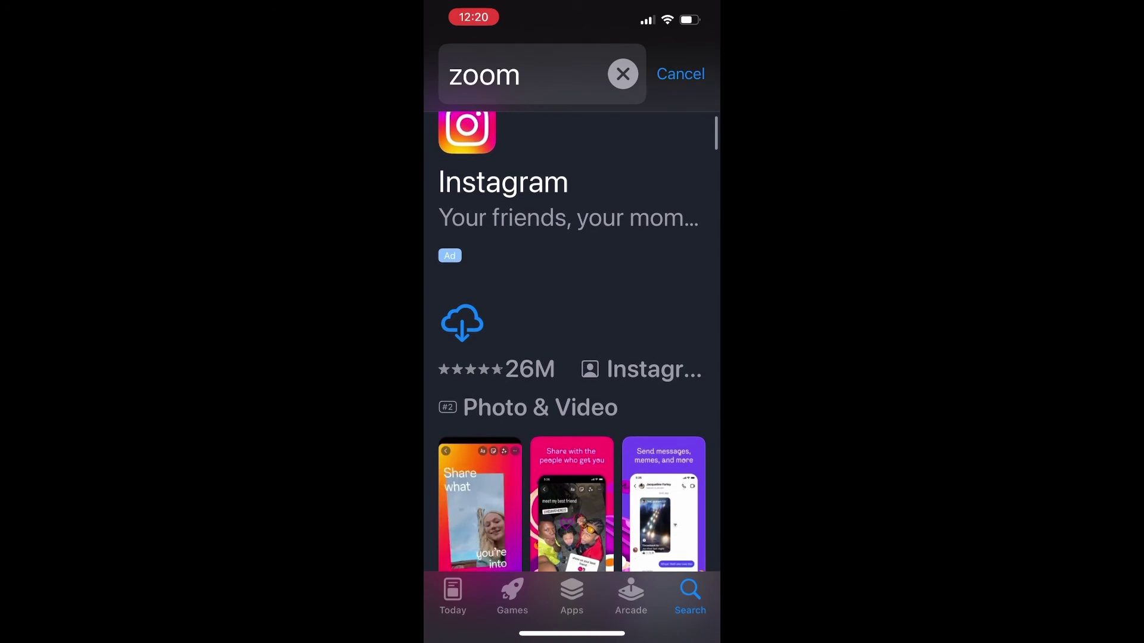
scroll(572, 357, "down", 5)
scroll(572, 357, "up", 6)
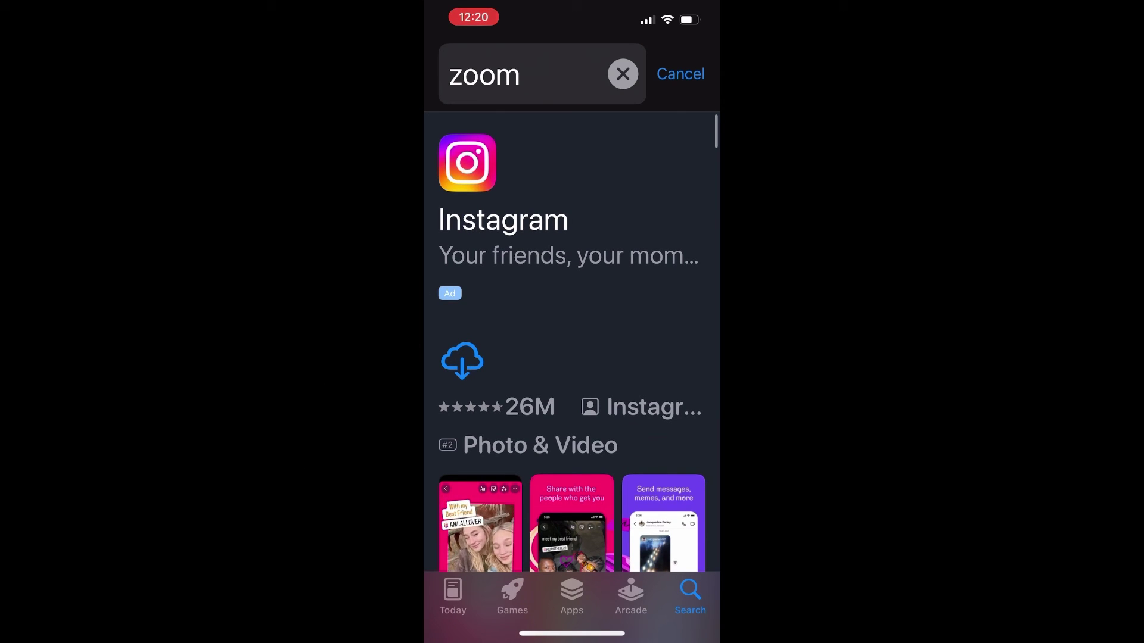
scroll(571, 357, "down", 8)
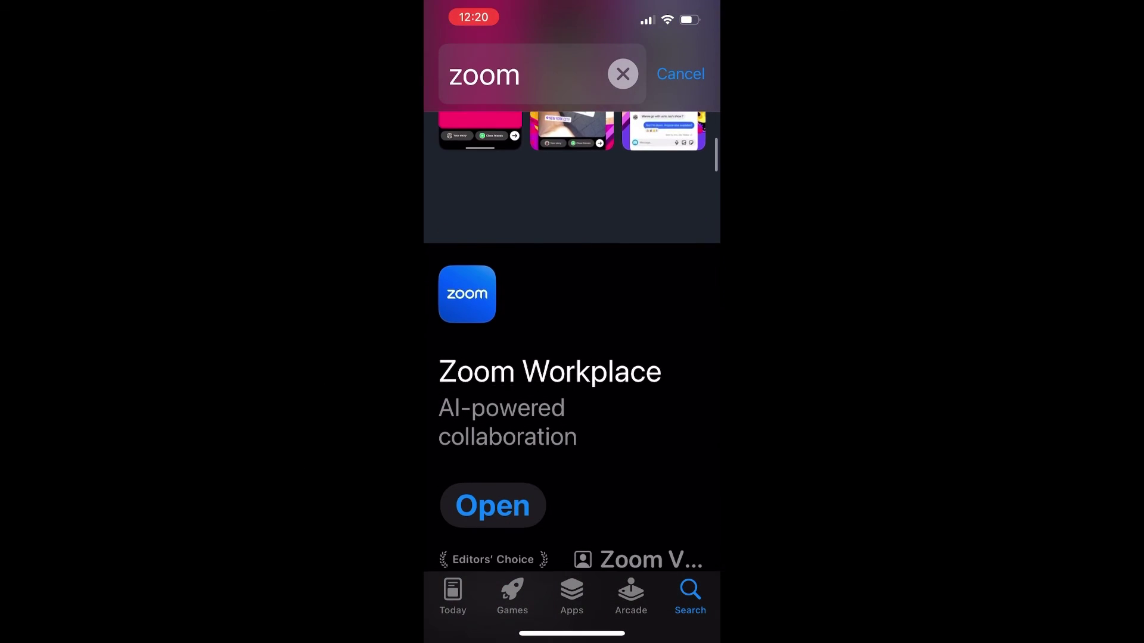
scroll(572, 340, "down", 2)
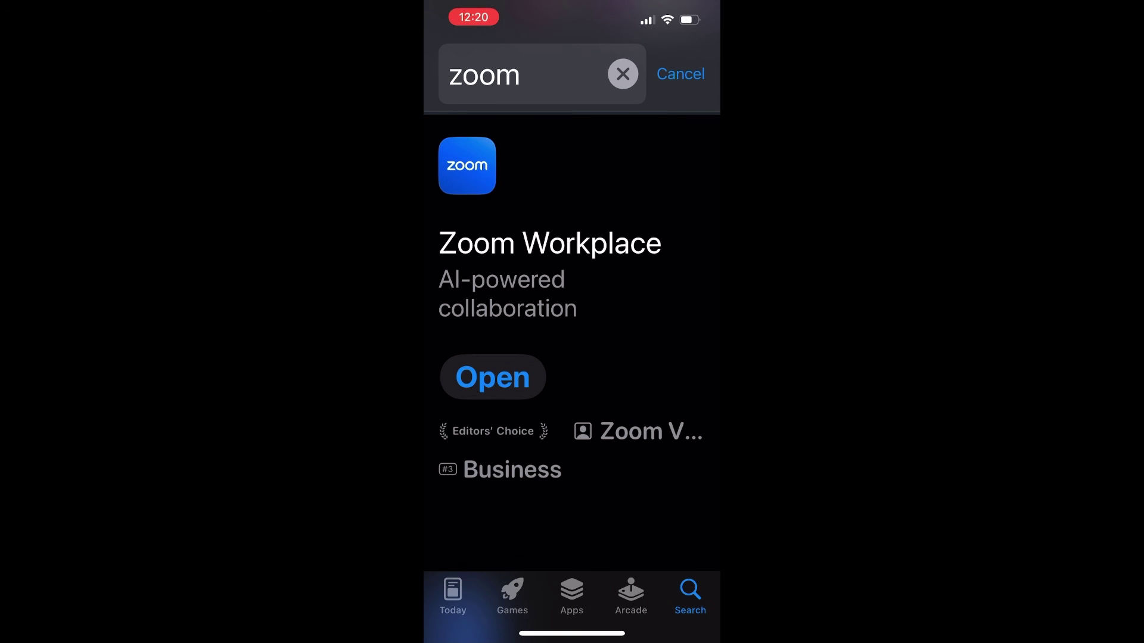
left_click(493, 377)
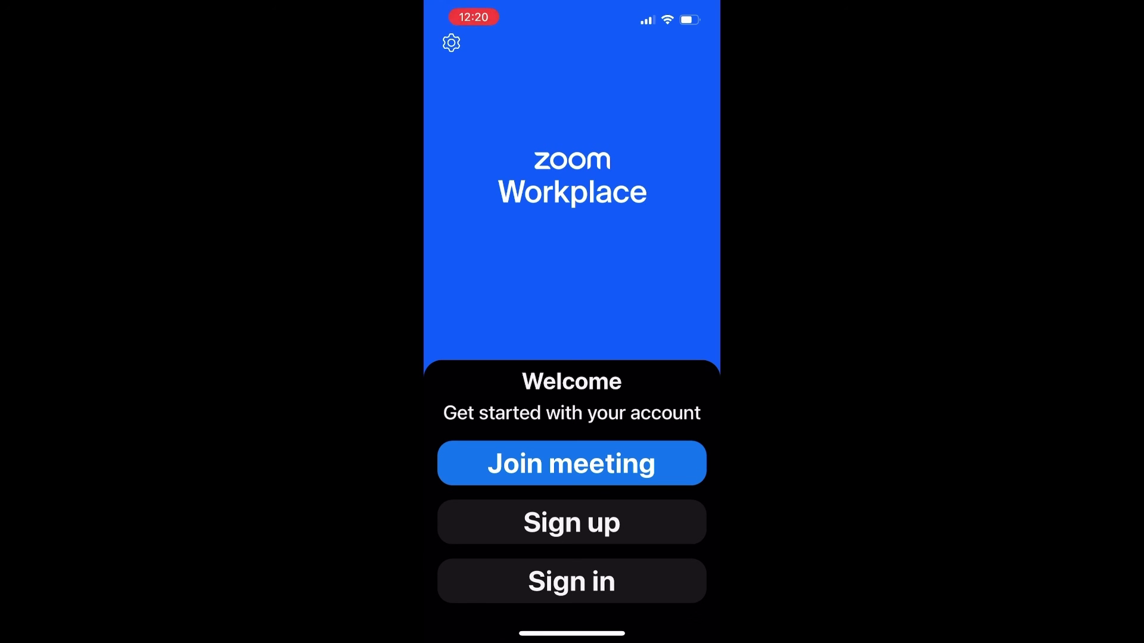
- Open the Sign in form and review its email, password, Apple, Google, Facebook and SSO options
left_click(571, 581)
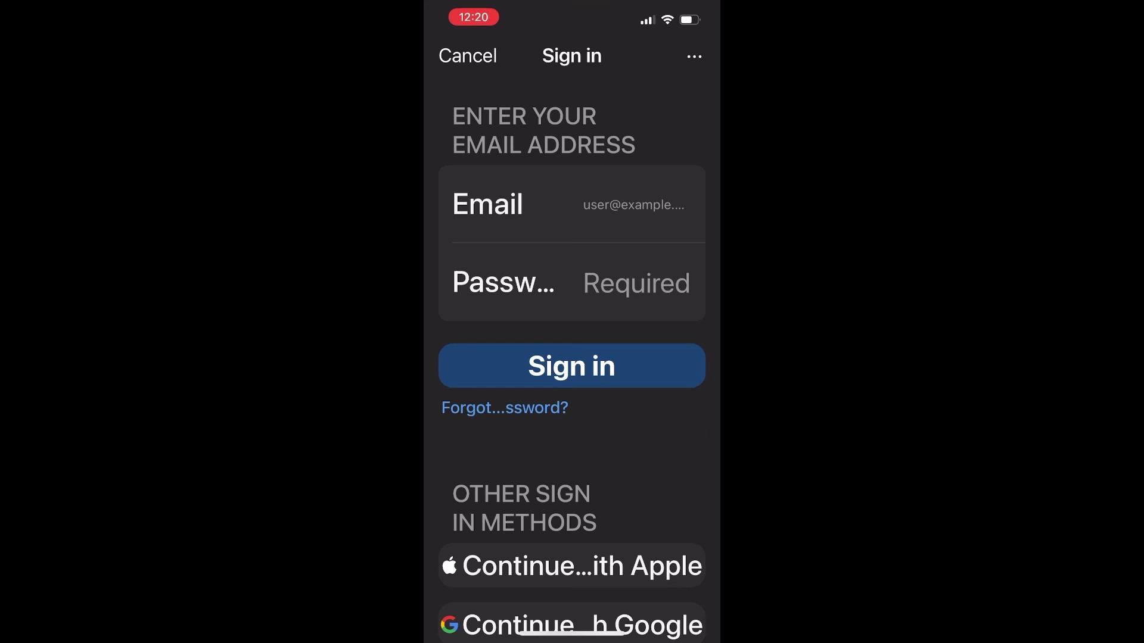
scroll(572, 357, "down", 2)
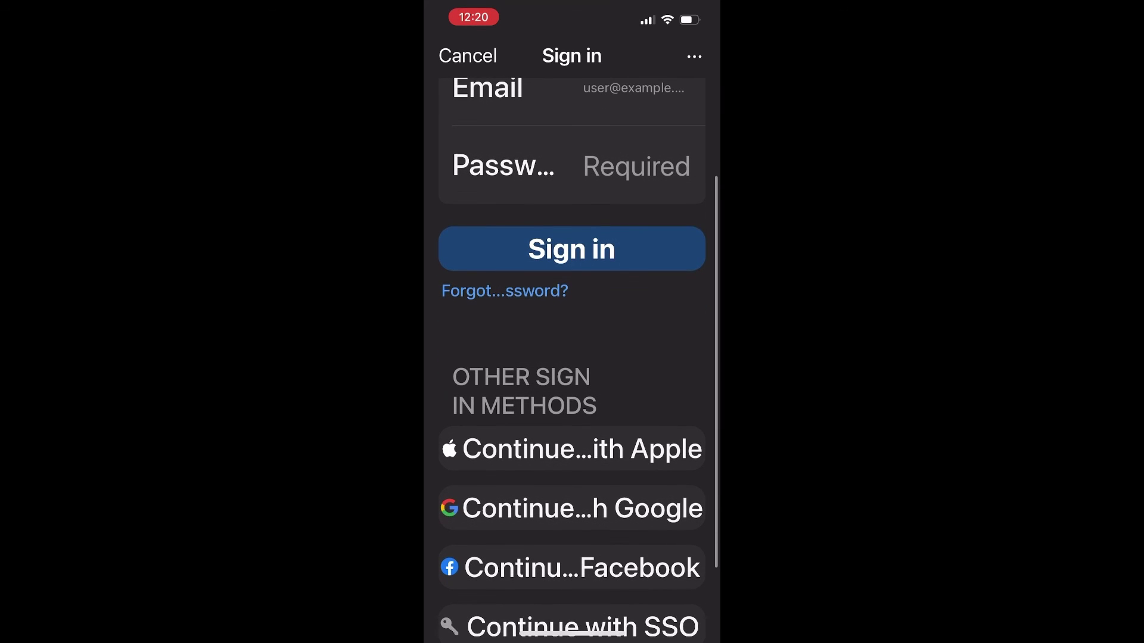
scroll(572, 358, "up", 2)
scroll(572, 357, "down", 3)
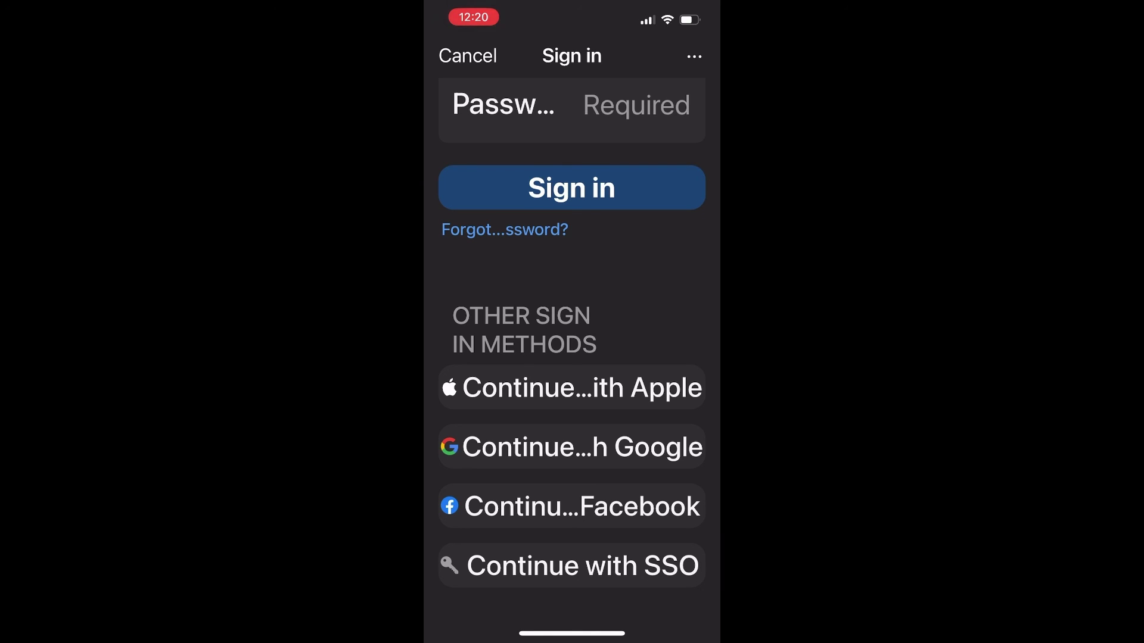
scroll(572, 358, "up", 3)
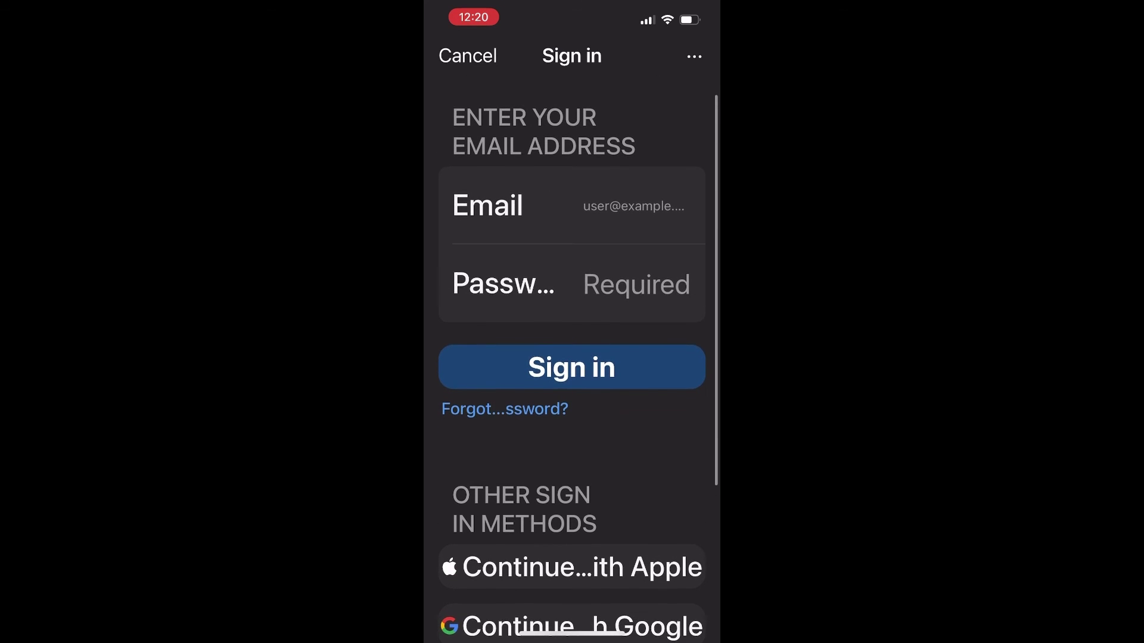